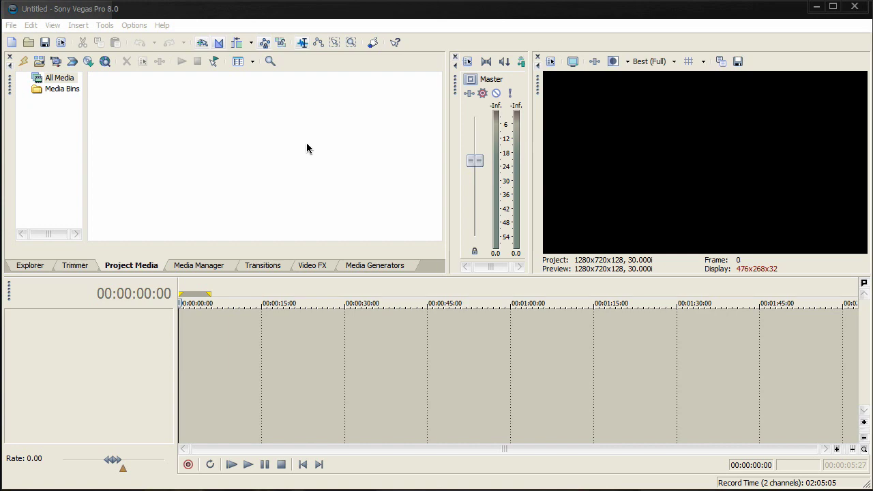
Step: Create a new project, keeping the Custom 1280x720, 30 fps settings
{"action": "left_click", "coordinate": [15, 26]}
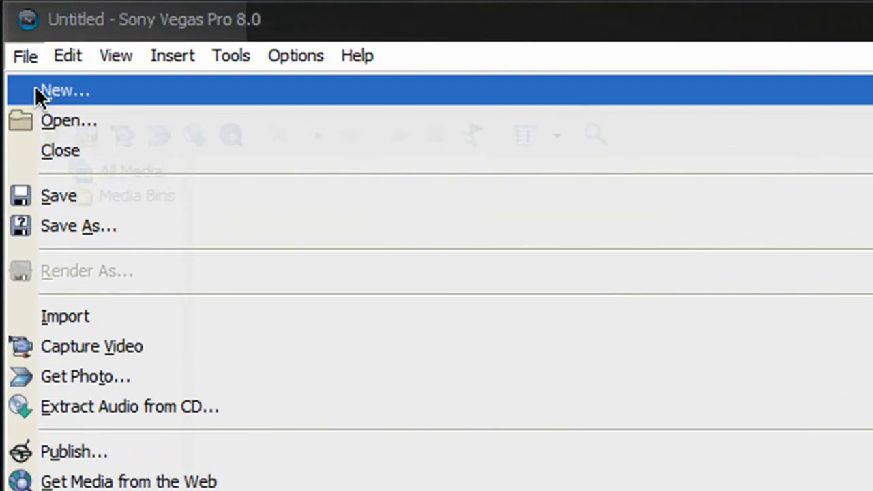
{"action": "left_click", "coordinate": [35, 89]}
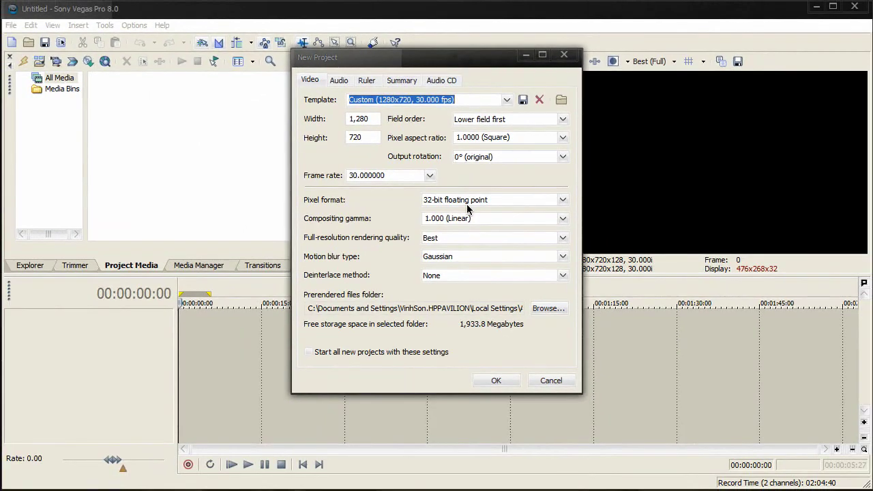
{"action": "left_click", "coordinate": [478, 380]}
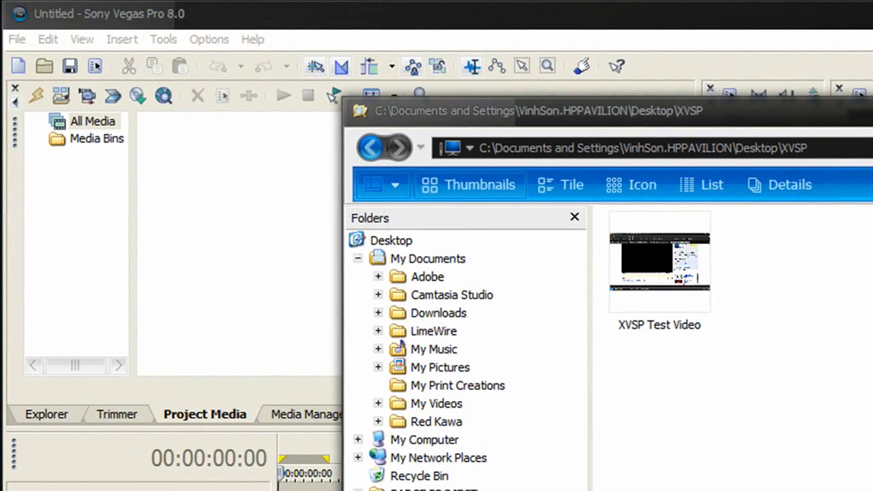
Step: Import XVSP Test Video.avi into Project Media and place it at the timeline start
{"action": "left_click_drag", "start_coordinate": [682, 266], "coordinate": [296, 243]}
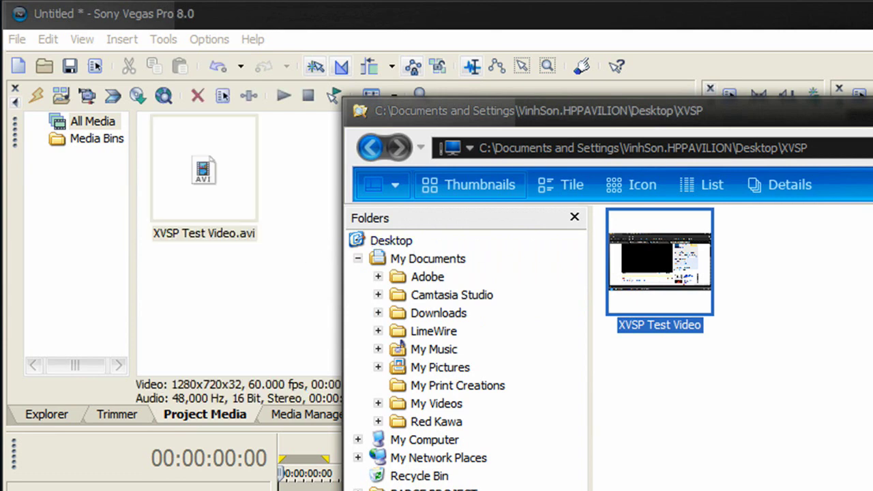
{"action": "key", "text": "alt+Tab"}
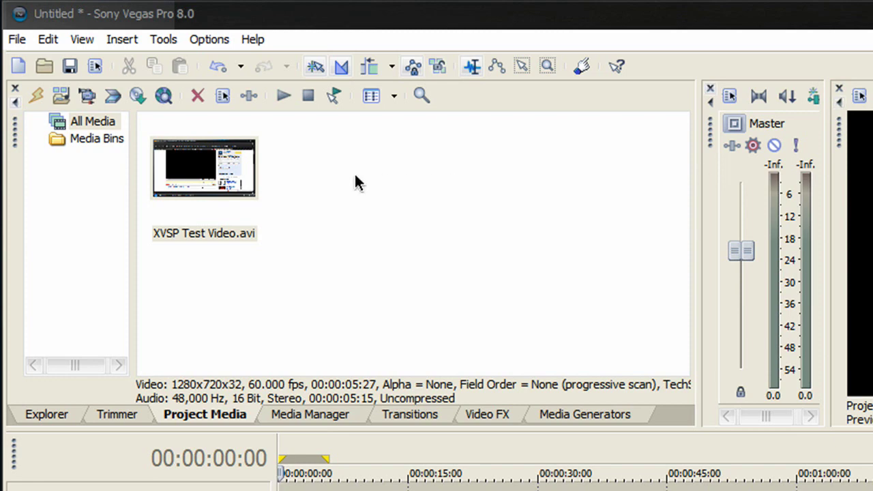
{"action": "left_click_drag", "start_coordinate": [225, 172], "coordinate": [309, 490]}
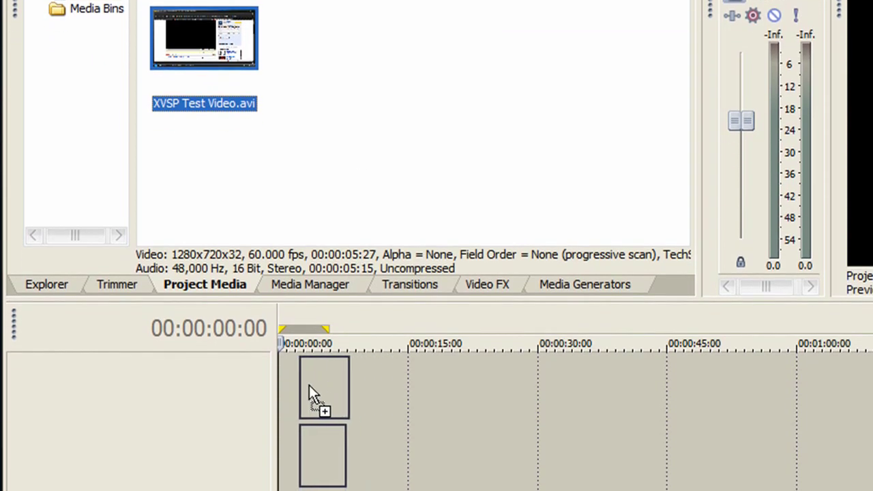
{"action": "left_click_drag", "start_coordinate": [309, 386], "coordinate": [291, 386]}
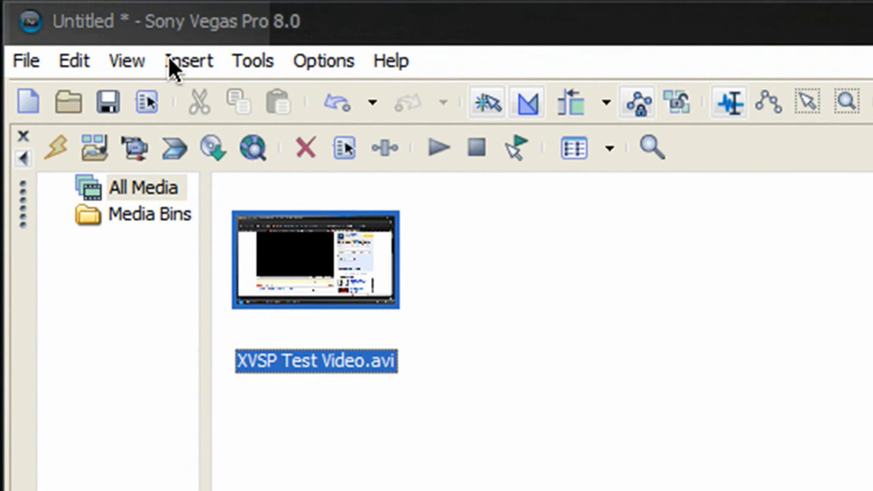
Step: Open Render As with Windows Media Video V9 output and the Default Template selected
{"action": "left_click", "coordinate": [29, 58]}
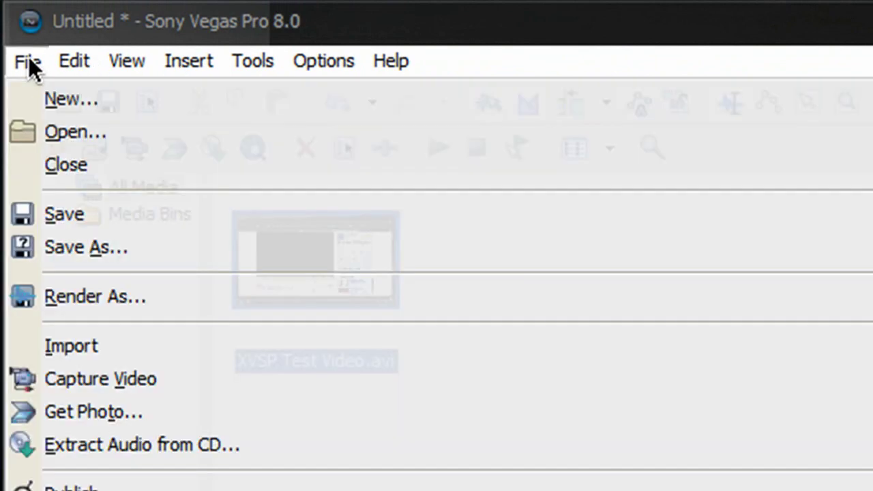
{"action": "left_click", "coordinate": [46, 298]}
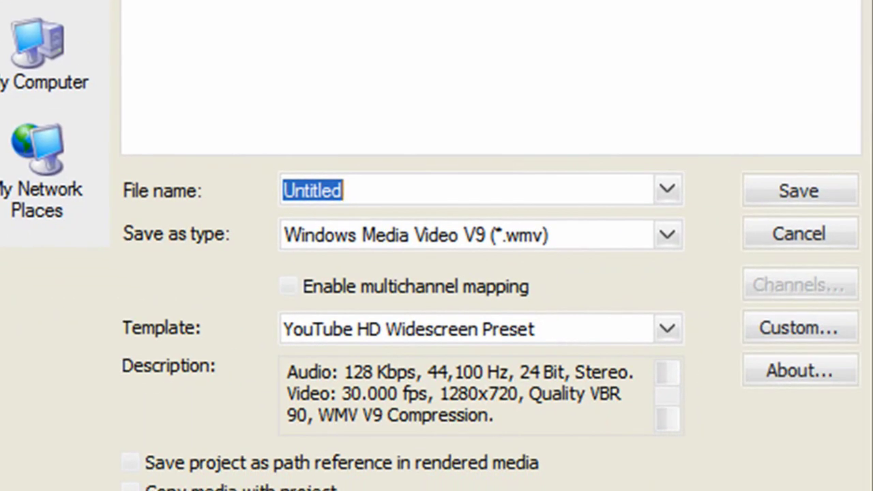
{"action": "left_click", "coordinate": [464, 244]}
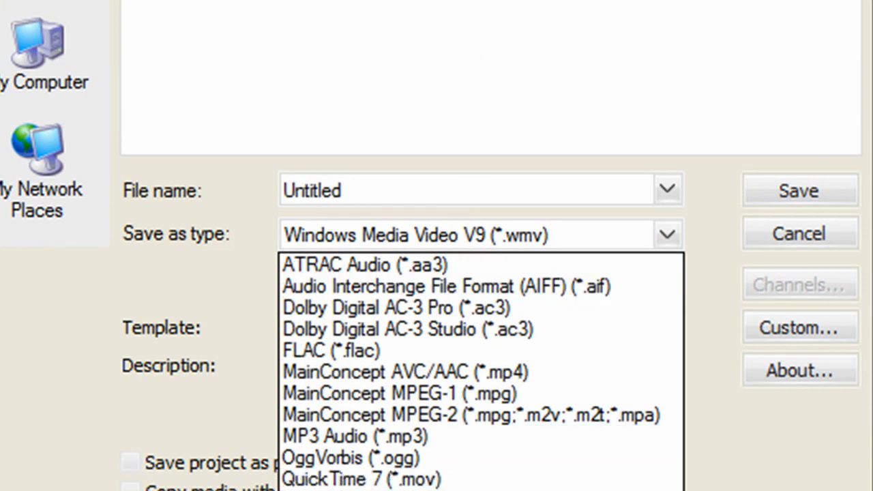
{"action": "key", "text": "Escape"}
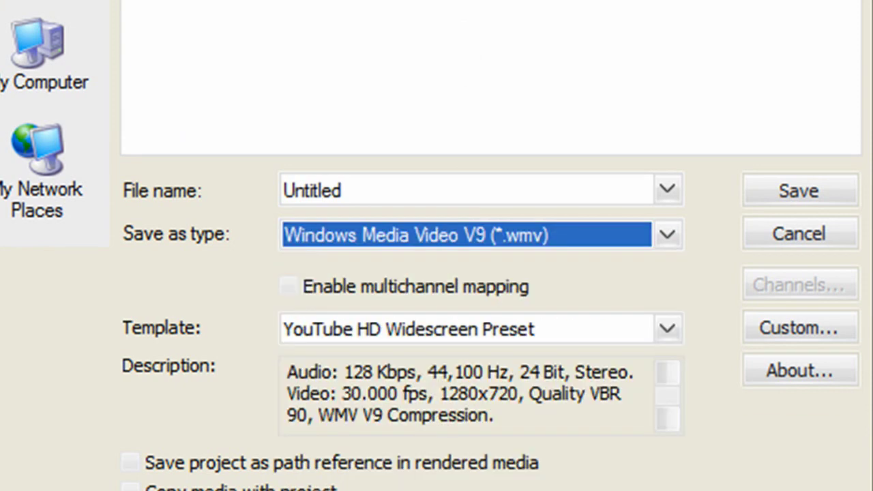
{"action": "left_click", "coordinate": [448, 329]}
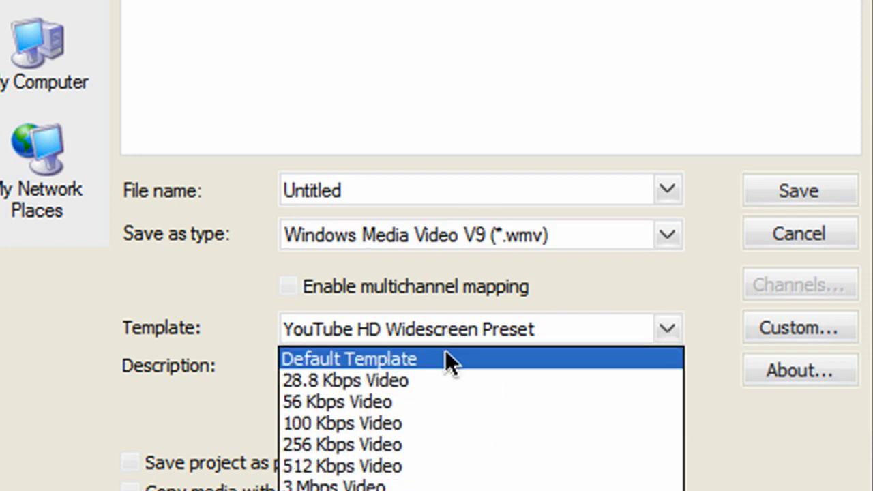
{"action": "left_click", "coordinate": [445, 353]}
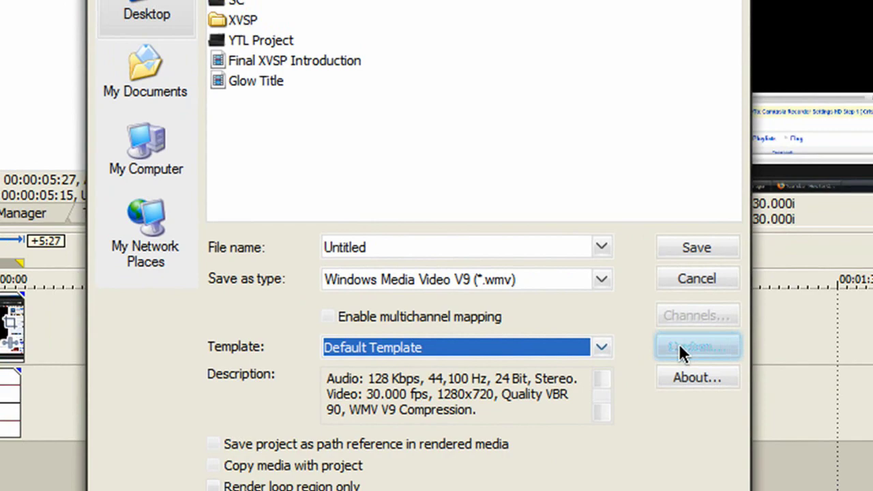
Step: In the custom template's video settings, use CBR mode and raise smoothness from 90 to 100
{"action": "left_click", "coordinate": [680, 350]}
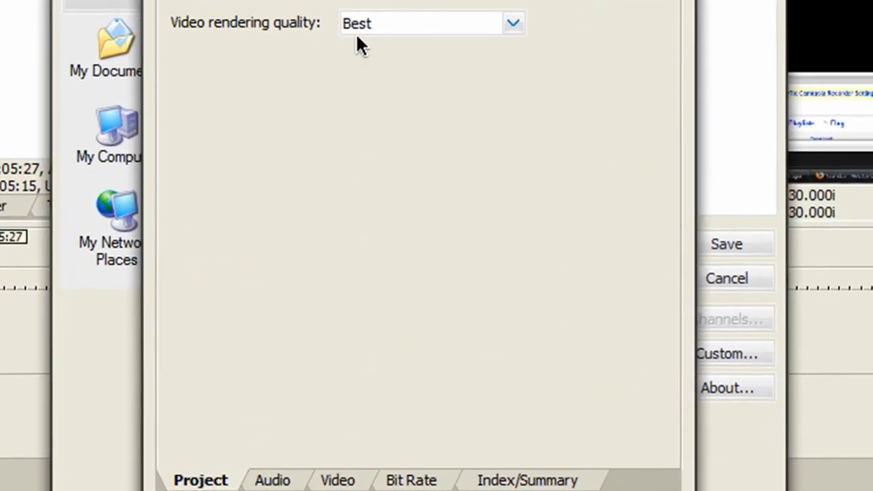
{"action": "left_click", "coordinate": [273, 480]}
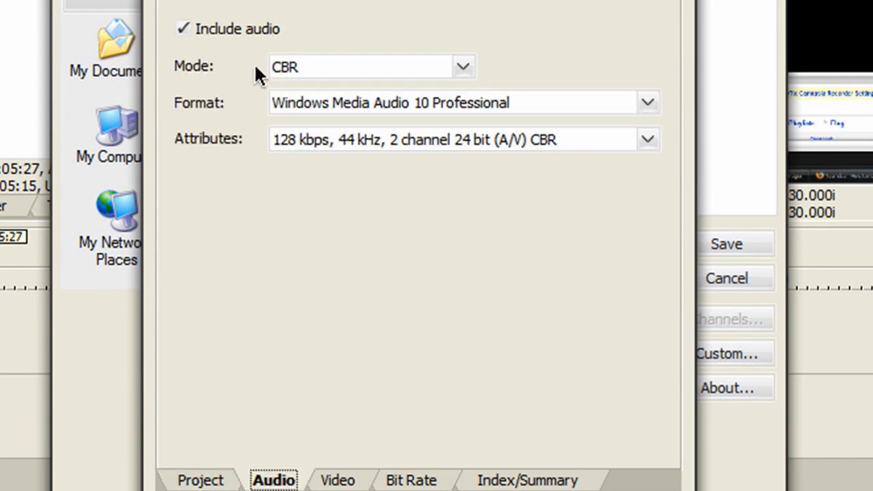
{"action": "left_click", "coordinate": [351, 480]}
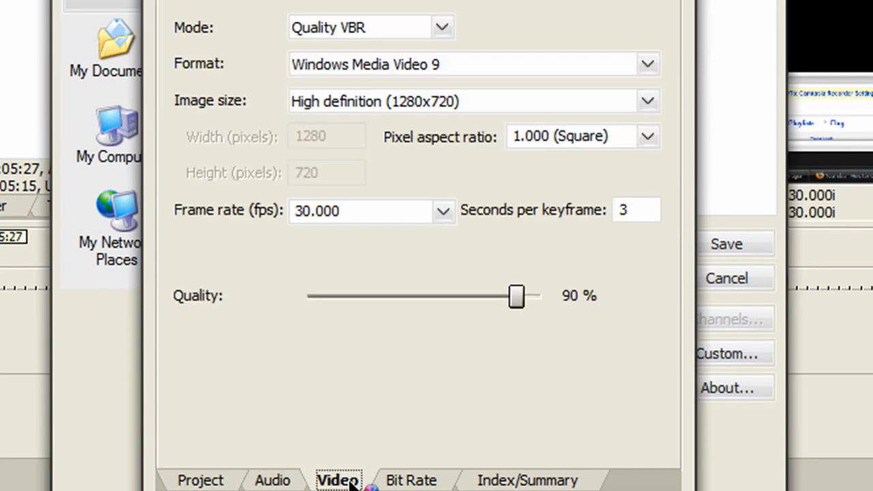
{"action": "left_click", "coordinate": [354, 30]}
{"action": "left_click", "coordinate": [352, 51]}
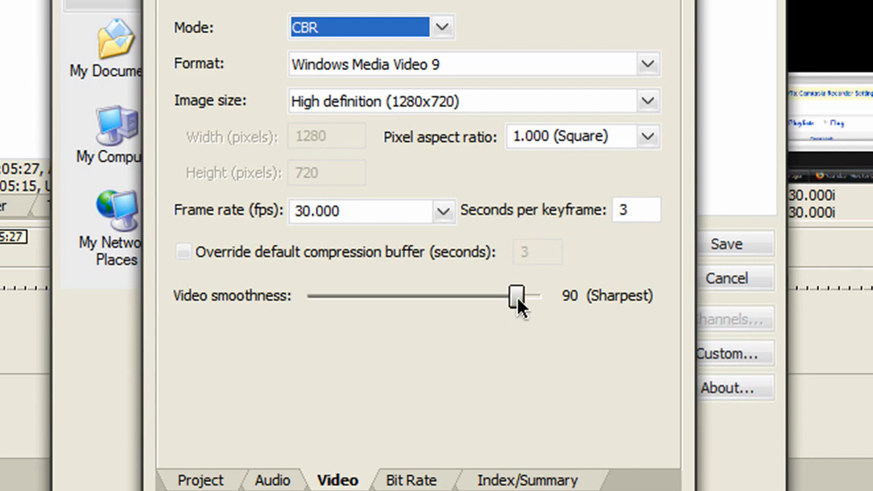
{"action": "left_click_drag", "start_coordinate": [516, 295], "coordinate": [540, 295]}
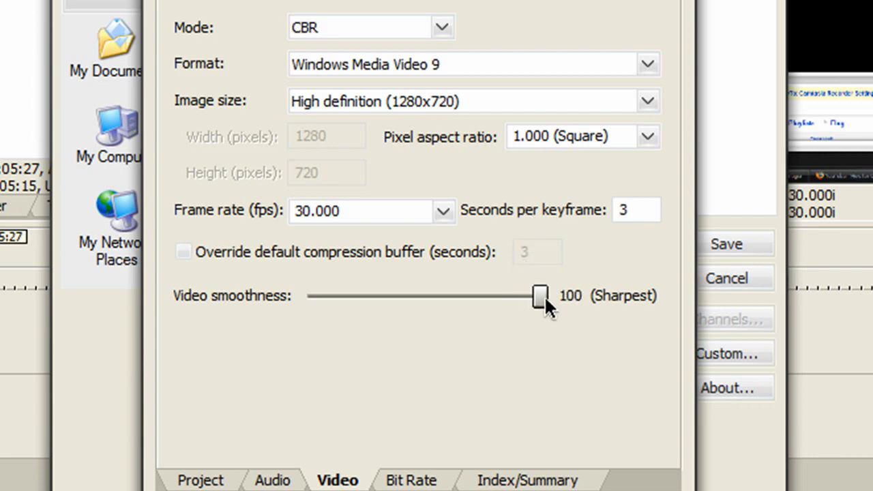
{"action": "left_click", "coordinate": [430, 479]}
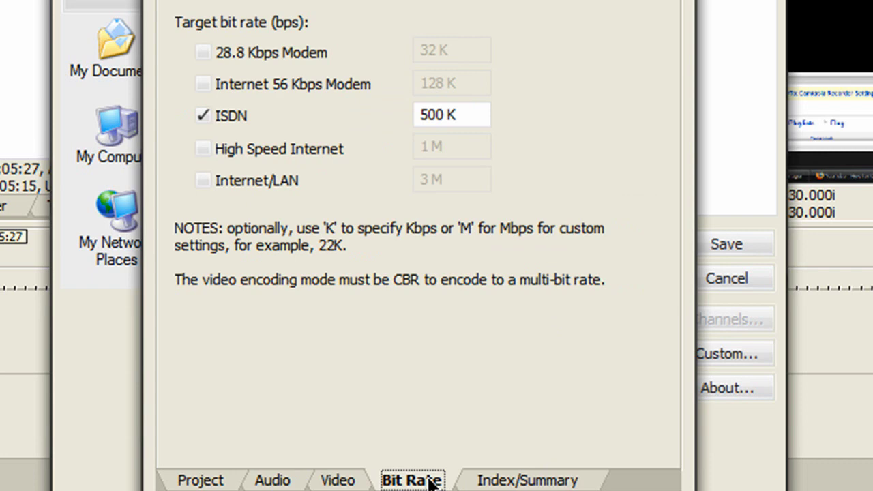
Step: Target only the Internet/LAN bit rate at 3 M, disabling ISDN 500 K
{"action": "left_click", "coordinate": [222, 189]}
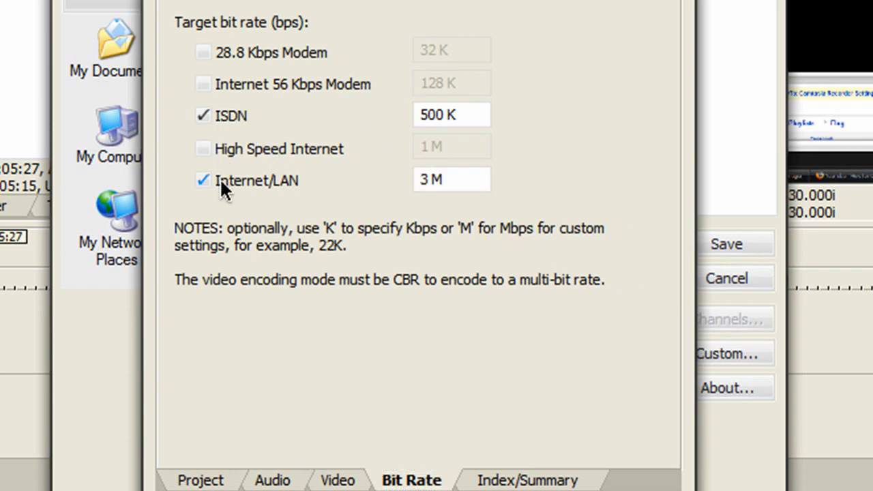
{"action": "left_click", "coordinate": [219, 125]}
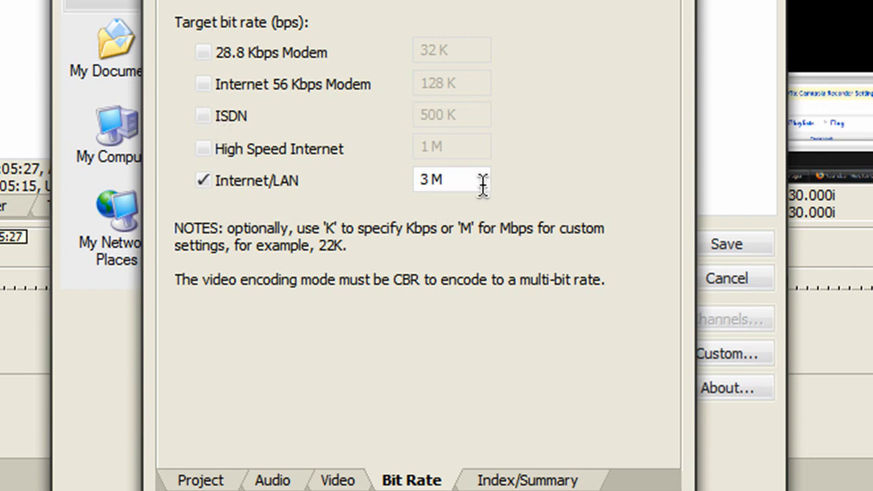
{"action": "left_click_drag", "start_coordinate": [483, 183], "coordinate": [407, 181]}
{"action": "key", "text": "BackSpace"}
{"action": "type", "text": "#"}
{"action": "key", "text": "BackSpace"}
{"action": "type", "text": "3 M"}
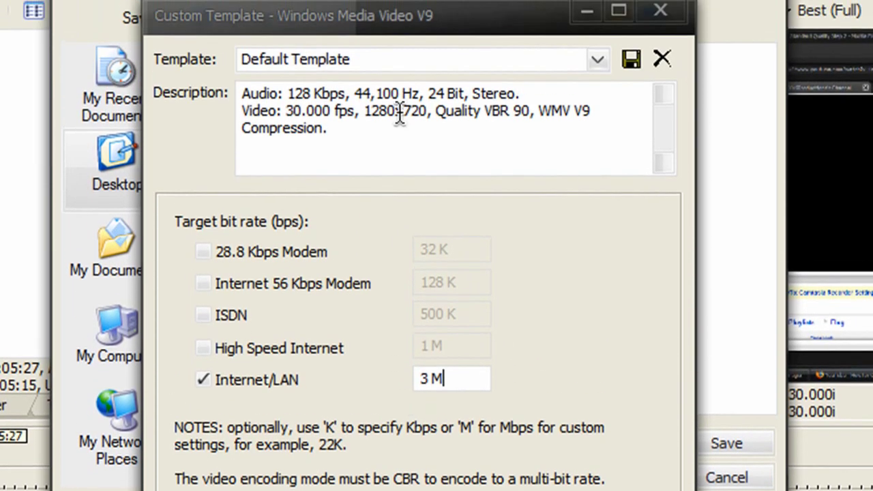
Step: Save the settings as template 'YouTube HD Preset Widescreen!' and confirm
{"action": "left_click_drag", "start_coordinate": [400, 58], "coordinate": [217, 53]}
{"action": "type", "text": "YouT"}
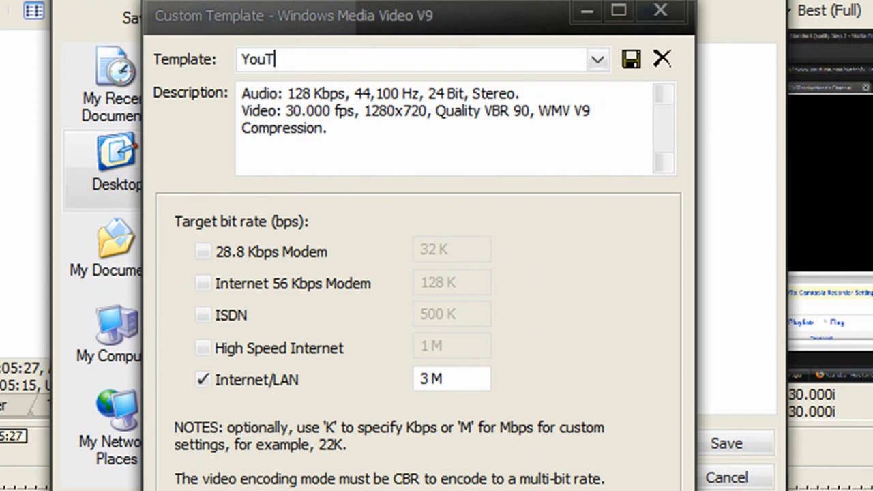
{"action": "type", "text": "ube HD Preset Wi"}
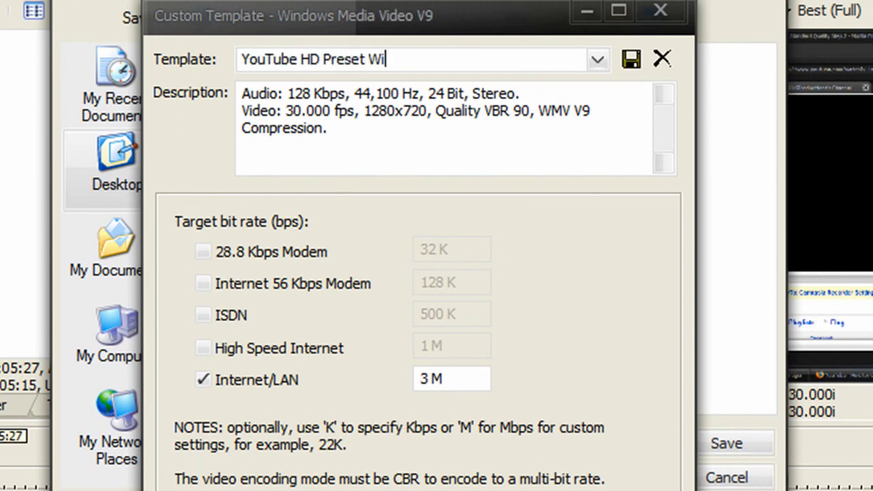
{"action": "type", "text": "descreen!"}
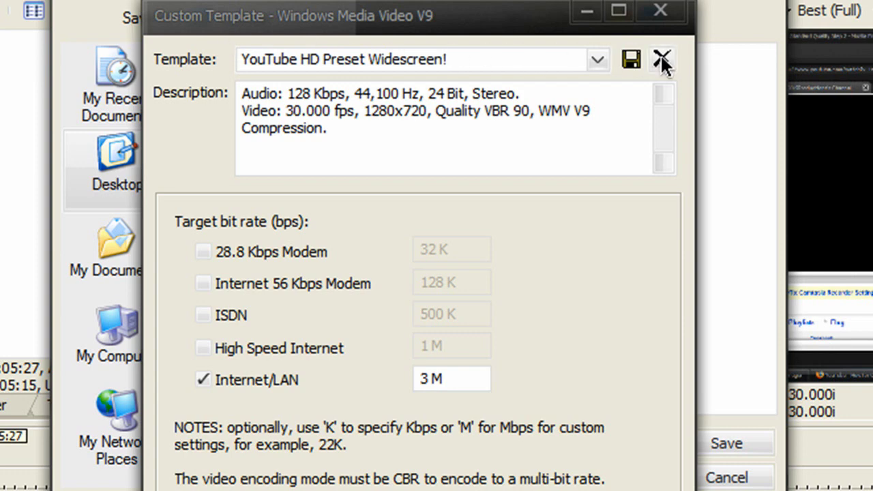
{"action": "left_click", "coordinate": [632, 60]}
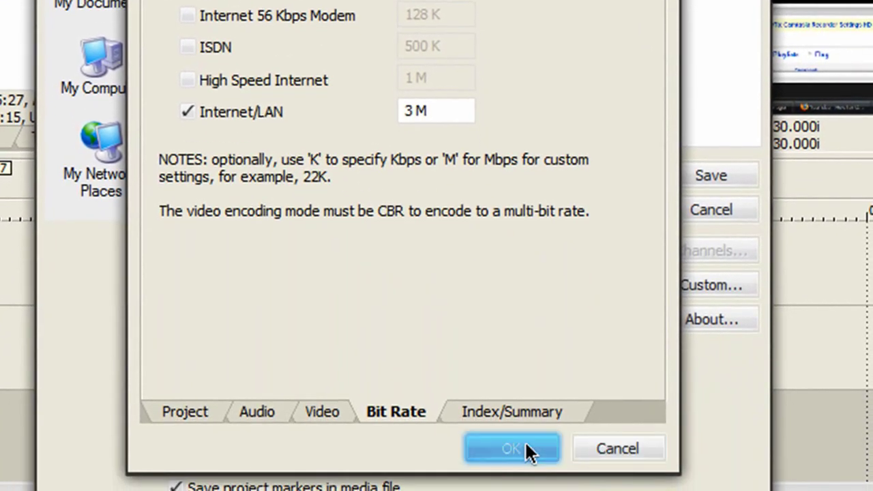
{"action": "left_click", "coordinate": [525, 441]}
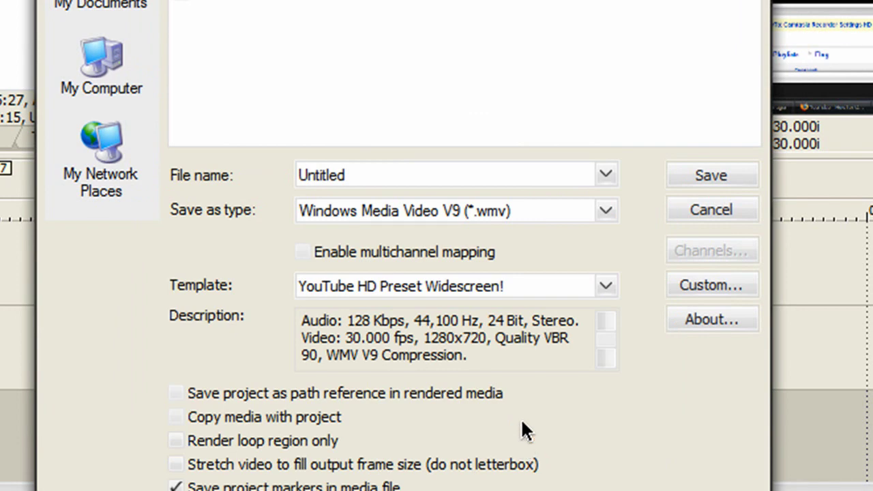
Step: Render to 'HD TEST VIDEO' using the YouTube HD Preset Widescreen! template
{"action": "left_click", "coordinate": [519, 280]}
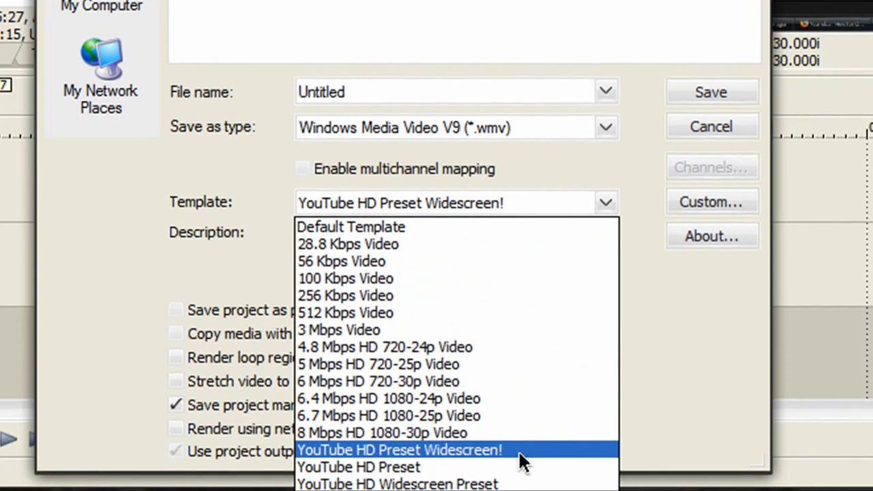
{"action": "left_click", "coordinate": [518, 450]}
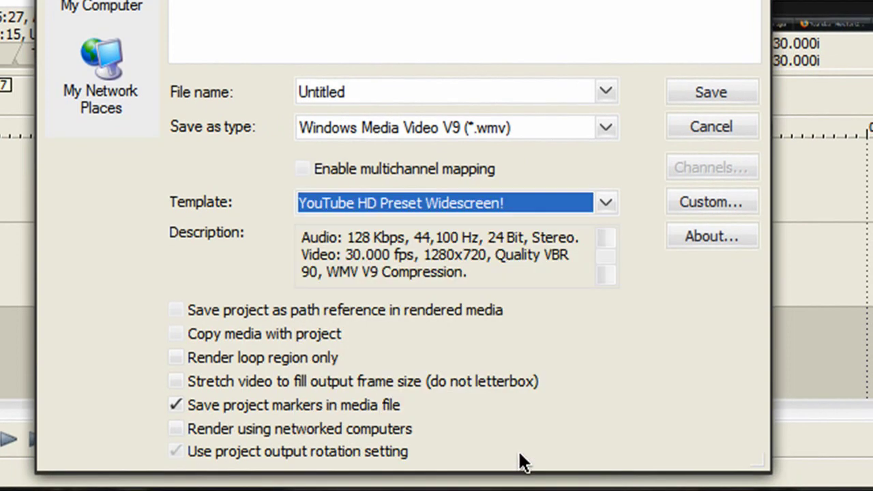
{"action": "double_click", "coordinate": [501, 91]}
{"action": "type", "text": "HD TEST VIDEO"}
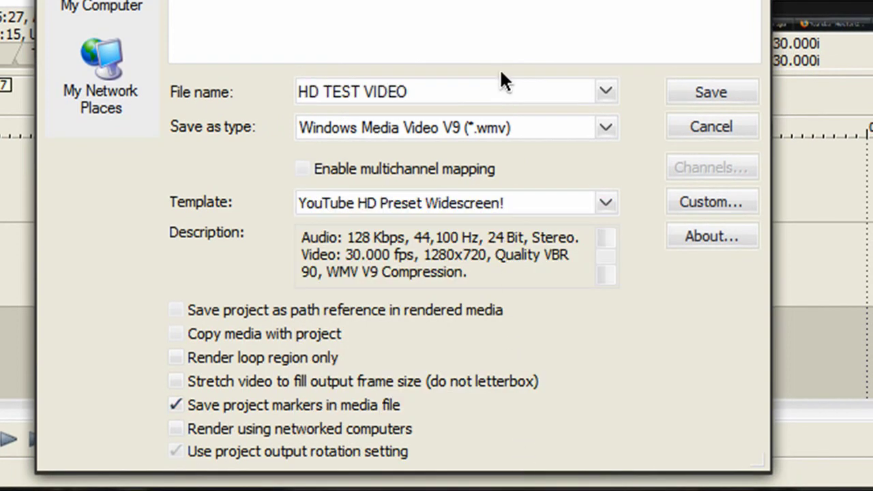
{"action": "left_click", "coordinate": [696, 86]}
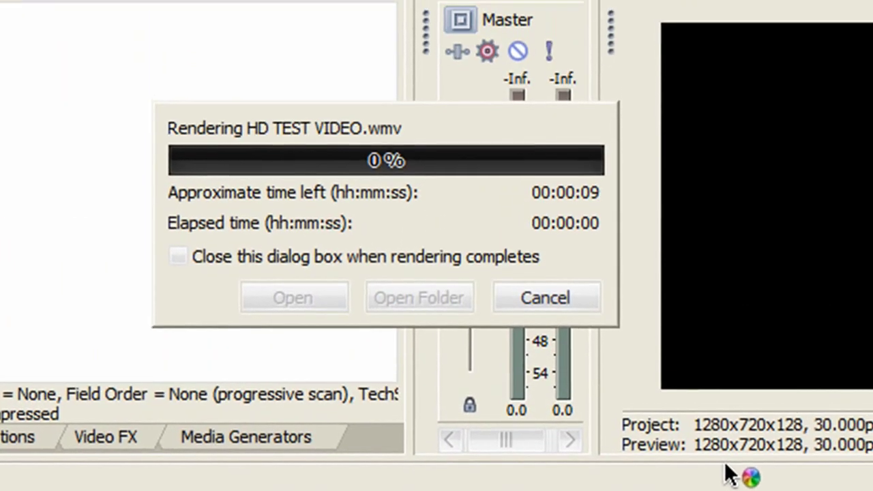